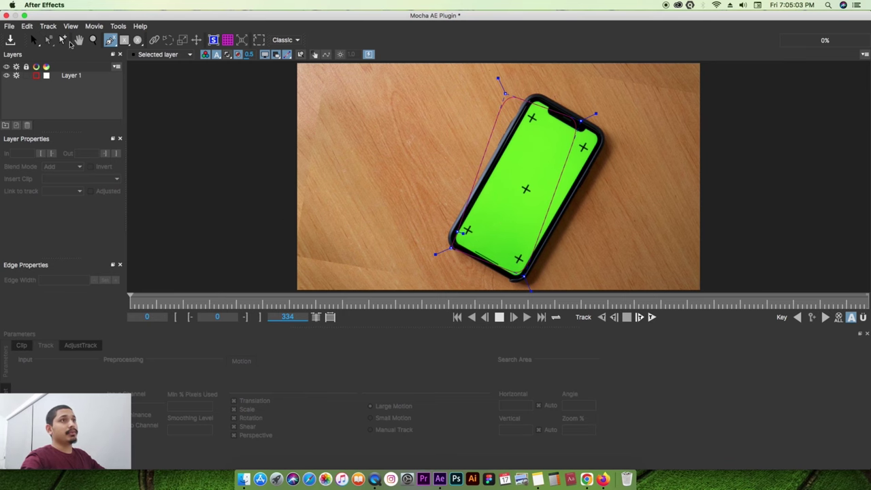
- Switch to the Pick tool and save the Mocha project holding the phone-screen spline
click(62, 41)
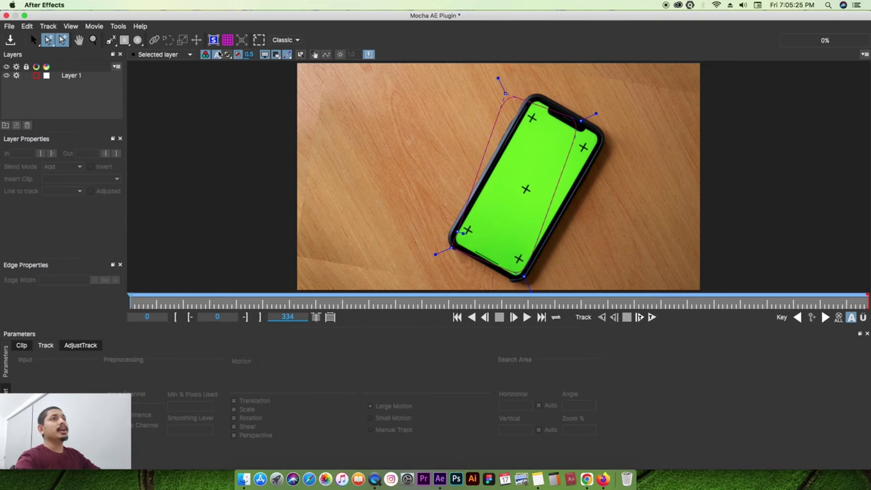
key(super+s)
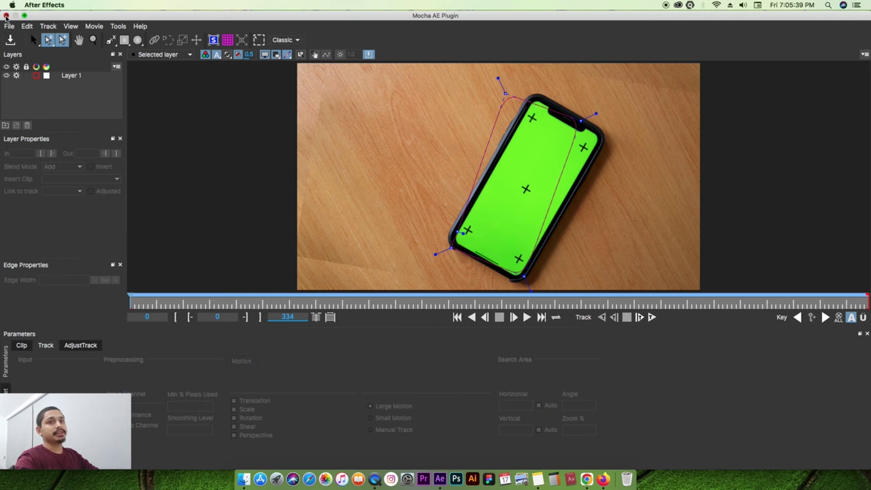
- Close Mocha and expand the Matte parameters of the Mocha AE effect
click(8, 15)
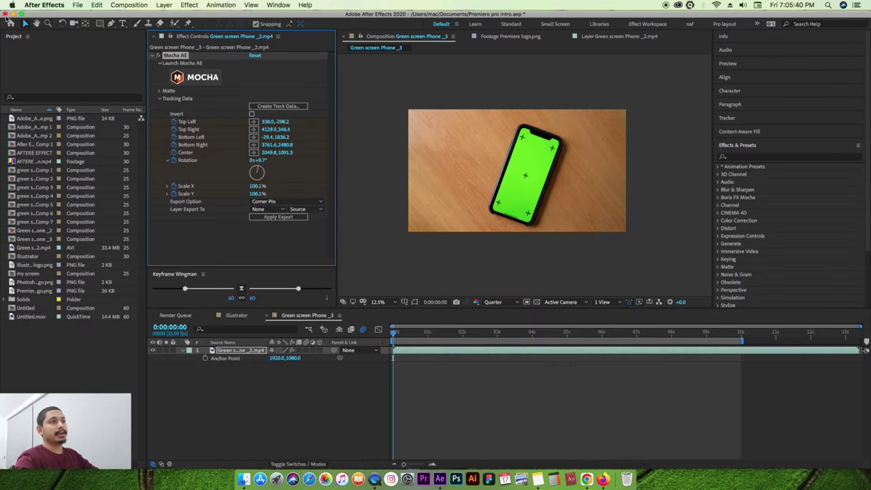
click(160, 99)
click(160, 99)
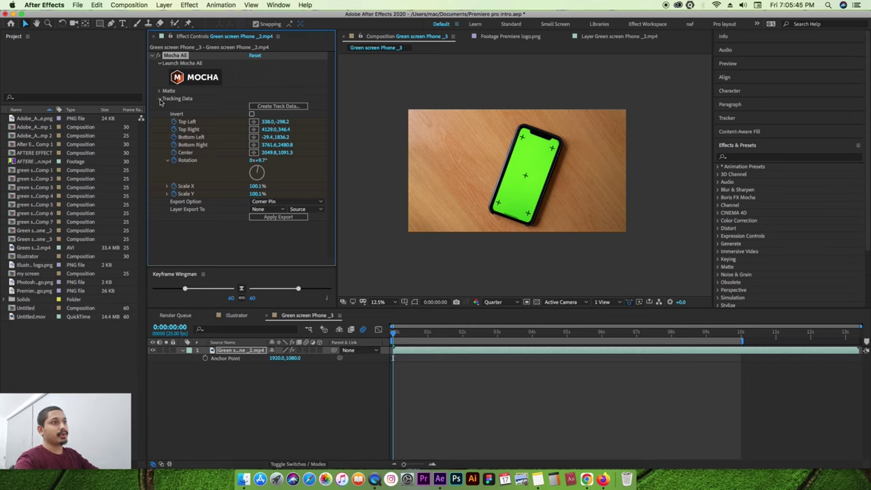
click(160, 99)
click(159, 92)
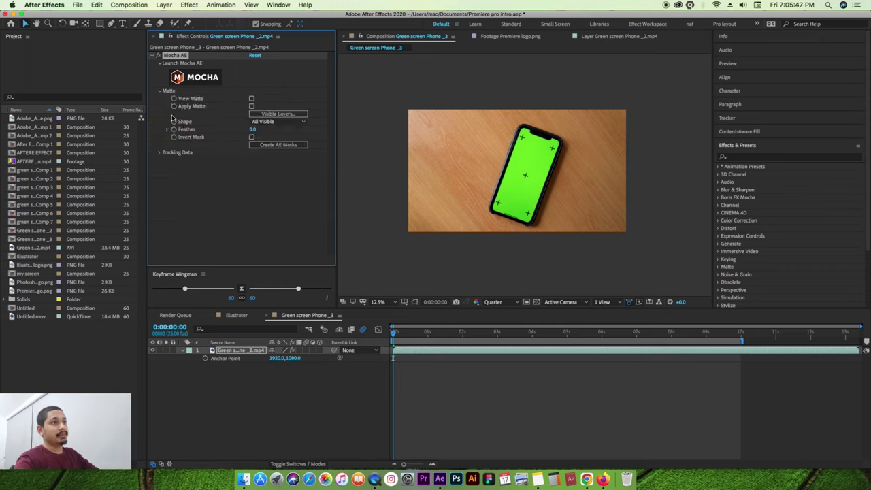
click(160, 92)
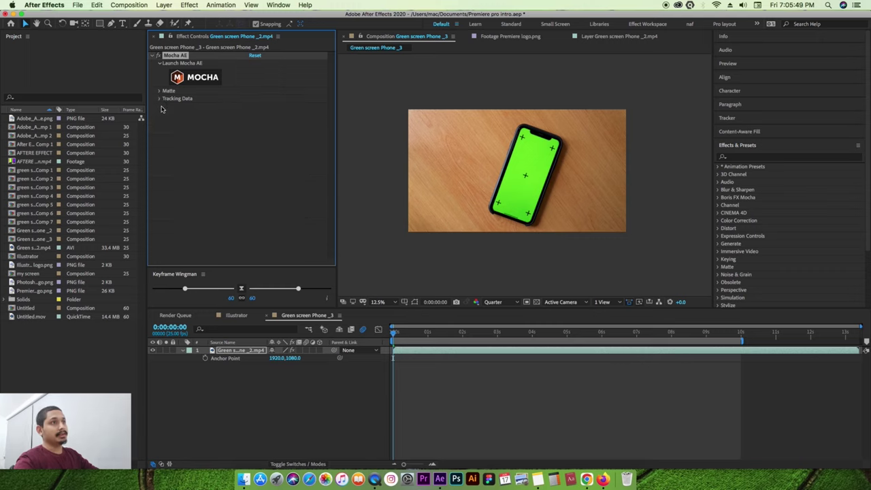
click(160, 92)
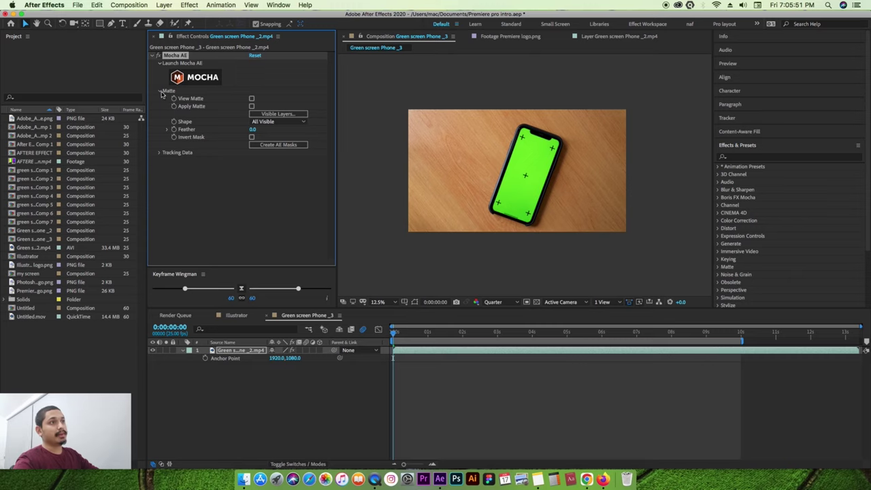
- Preview Apply Matte and View Matte, turn both off, and toggle Switches/Modes
click(251, 107)
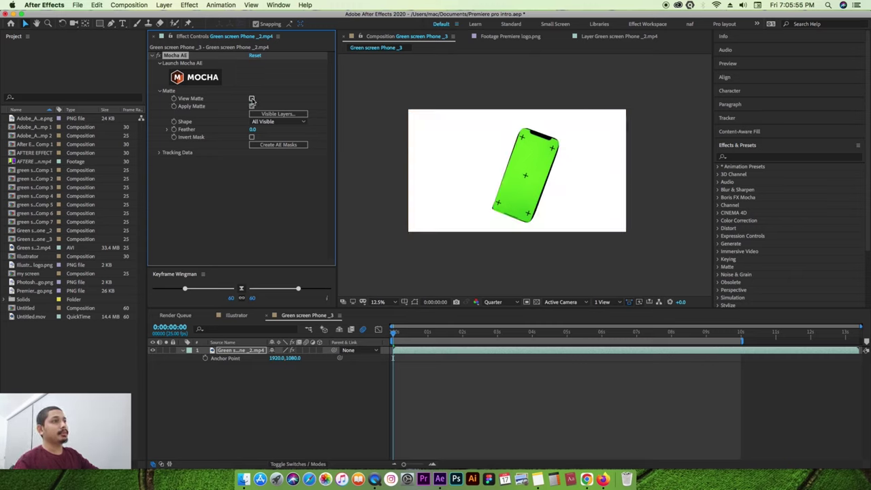
click(252, 98)
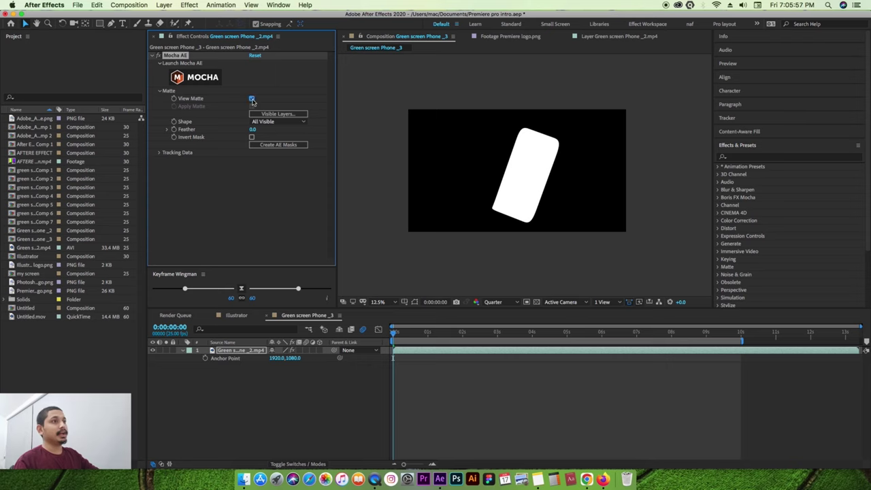
click(252, 99)
click(252, 106)
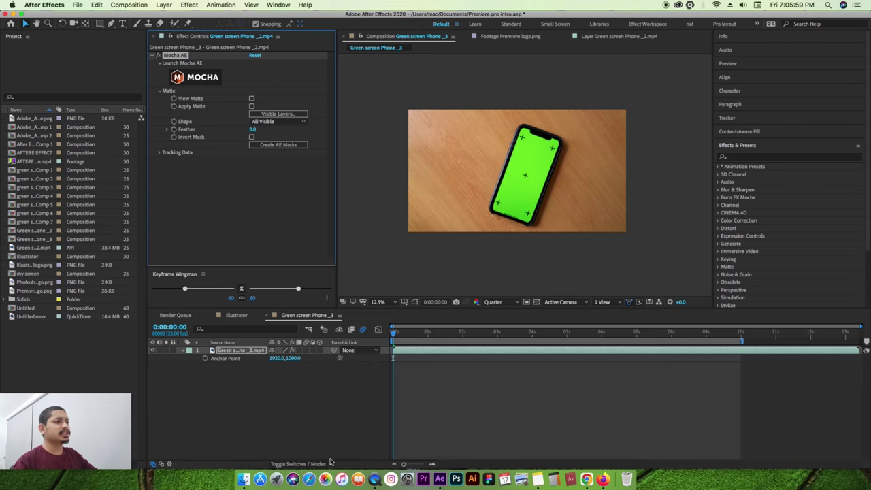
click(300, 463)
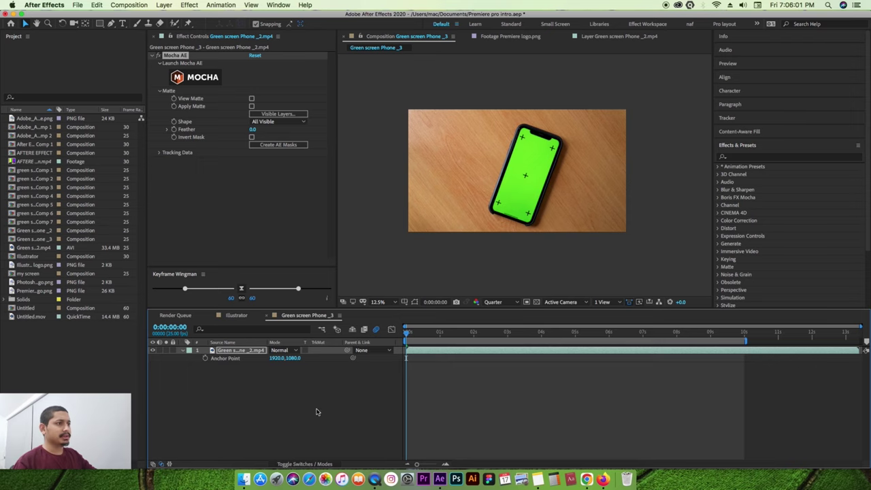
click(304, 463)
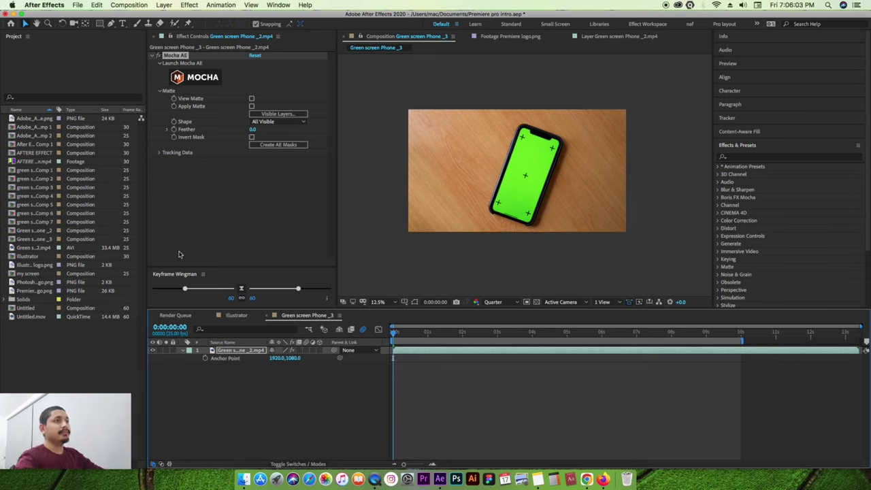
click(180, 255)
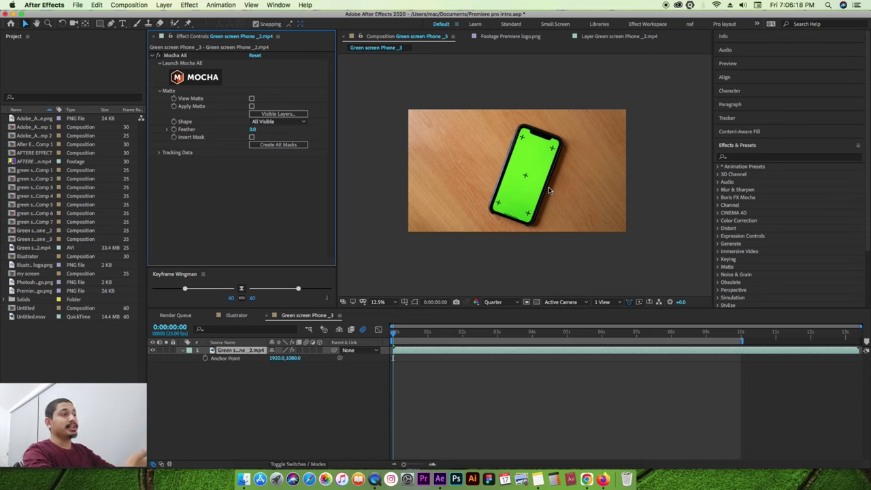
- Add the After Effects logo image as a layer above the phone clip
drag(147, 152, 169, 153)
click(34, 163)
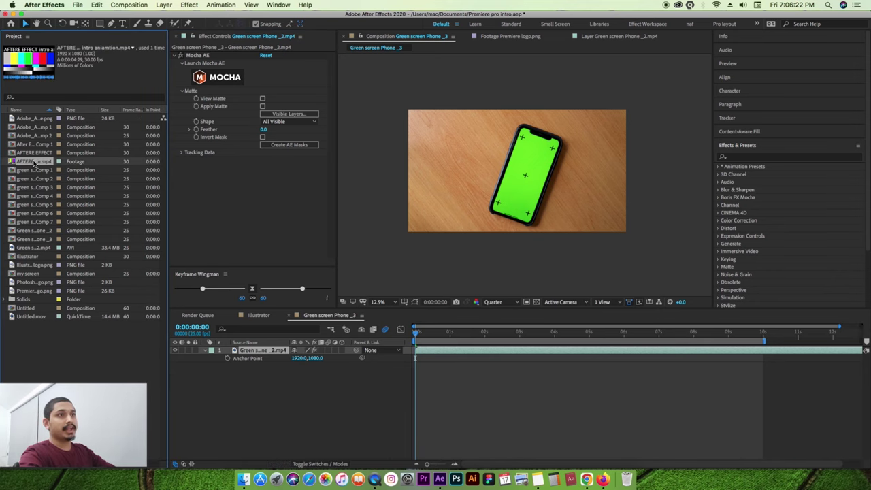
click(33, 119)
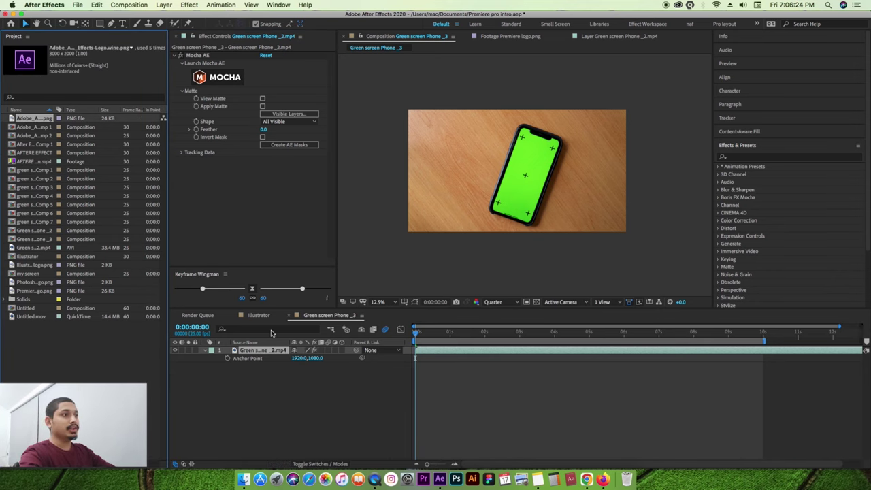
drag(30, 121, 252, 351)
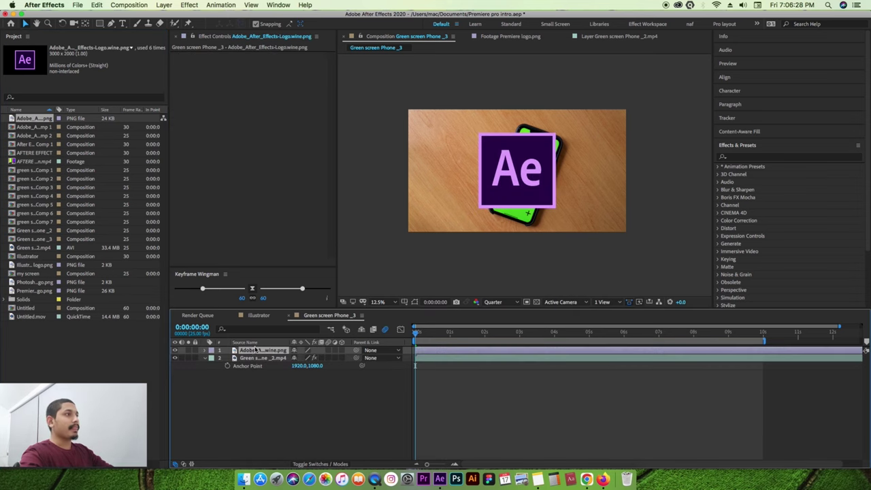
- Scale the logo layer to 84% and set its anchor point to 1920,1080
key(s)
drag(305, 358, 252, 359)
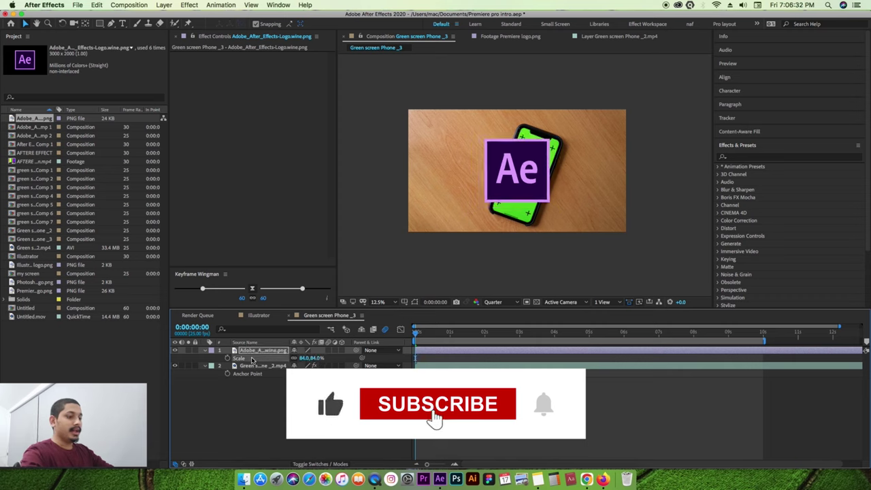
key(a)
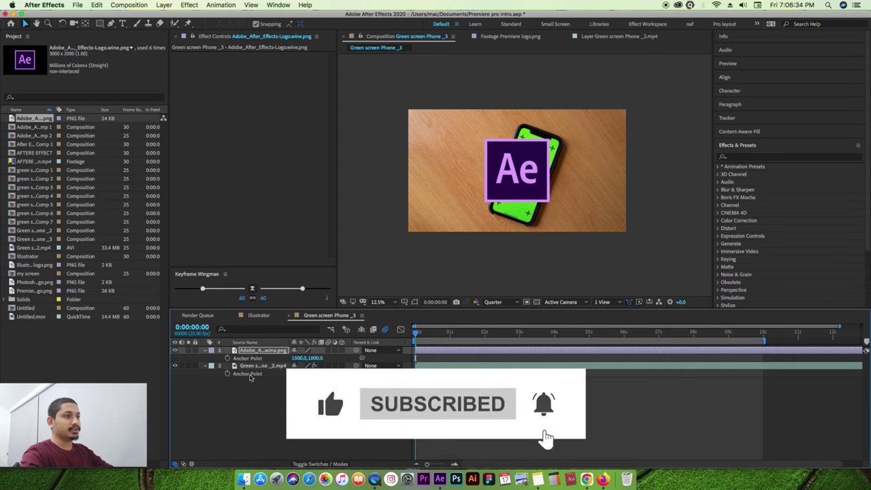
click(262, 366)
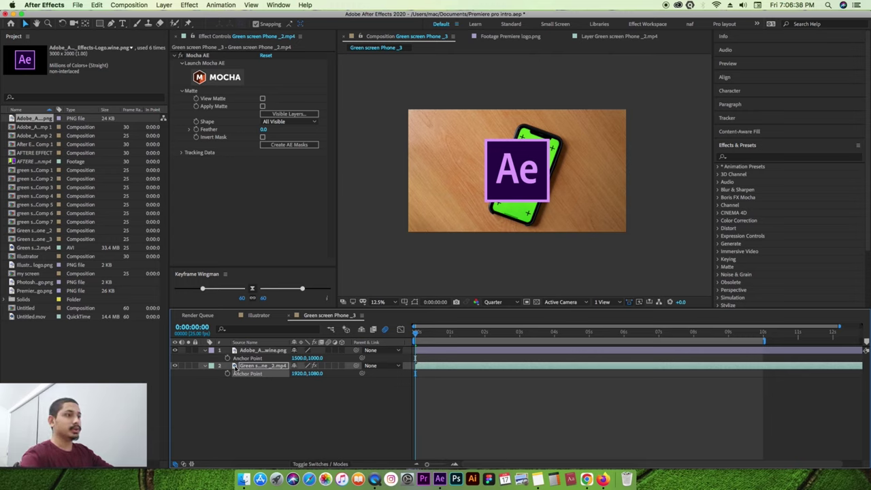
click(257, 351)
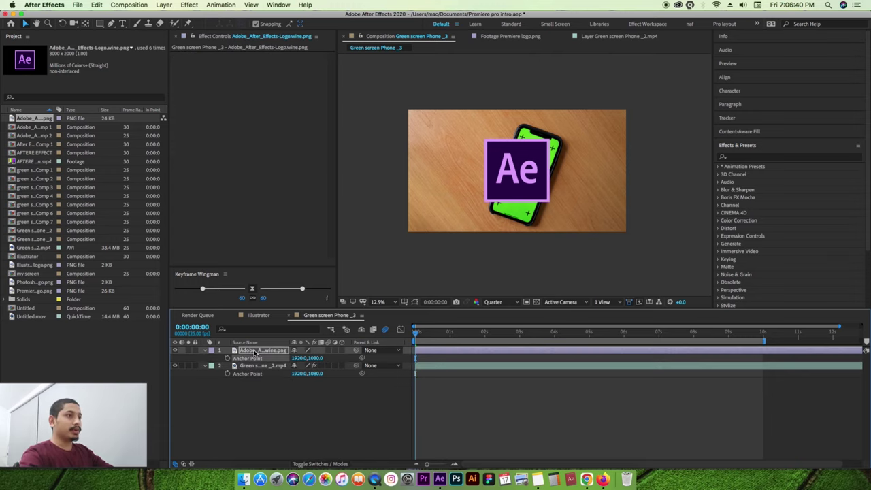
key(super+v)
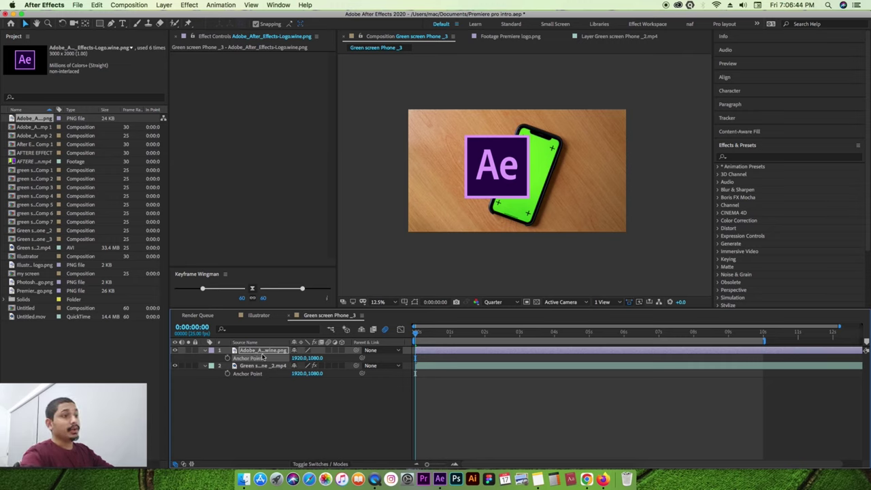
- Check the logo alone, then select the phone clip and collapse the logo layer
click(175, 366)
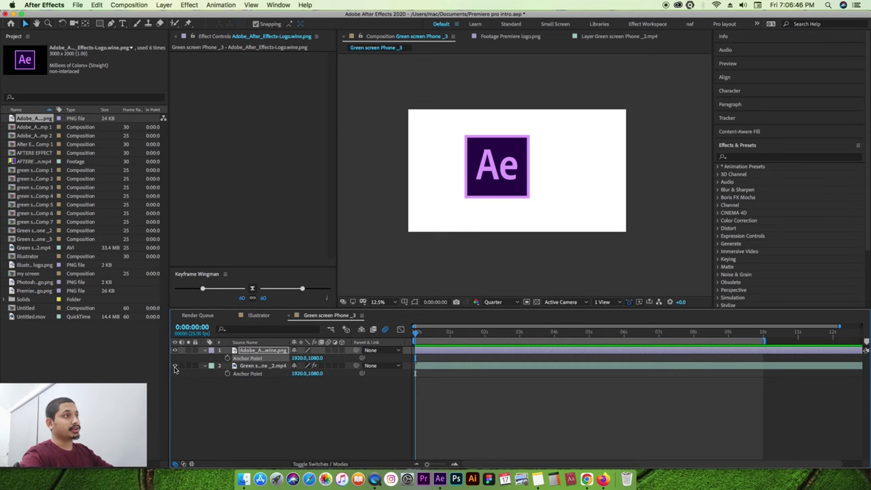
click(175, 367)
click(249, 367)
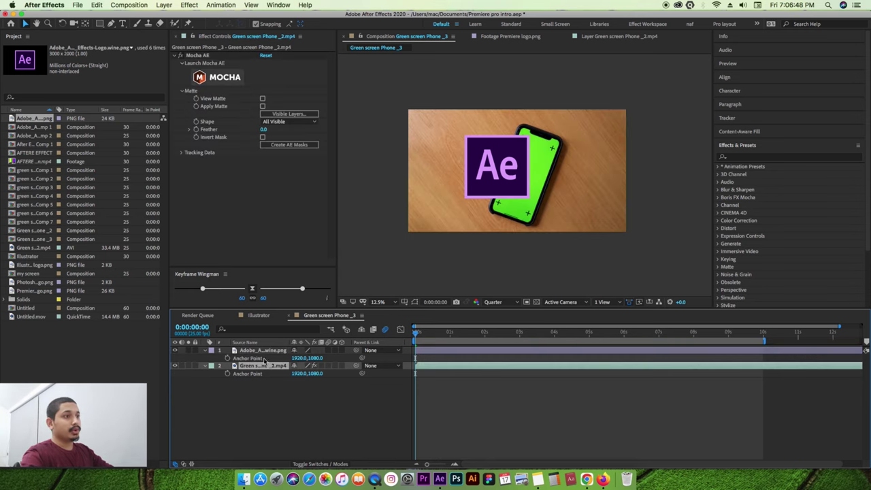
click(205, 350)
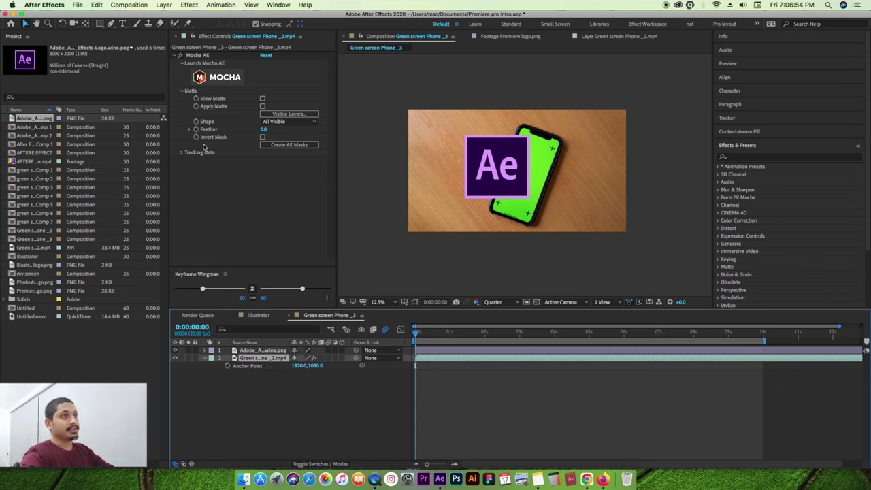
- Expand Tracking Data and run Create Track Data using Mocha's Layer 1
click(182, 91)
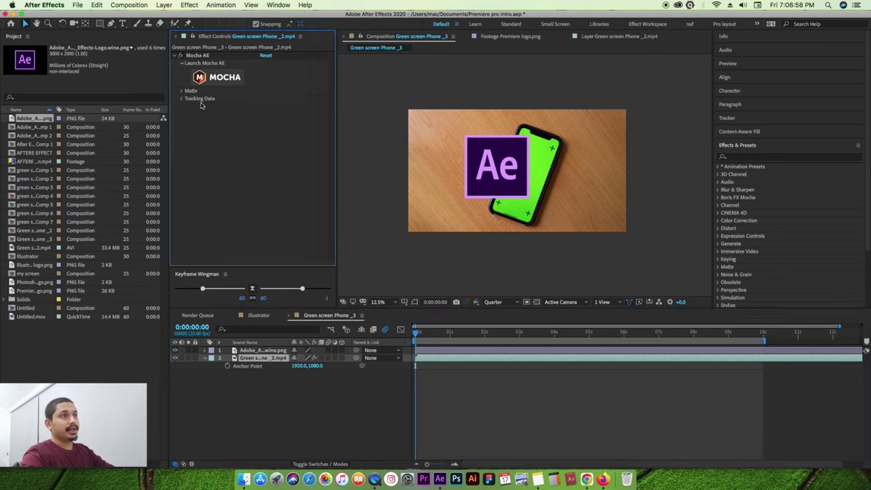
click(182, 98)
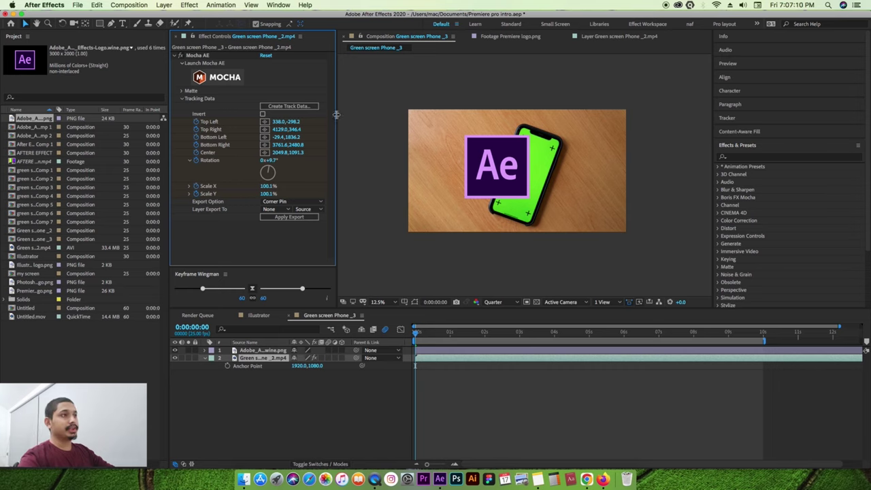
click(294, 109)
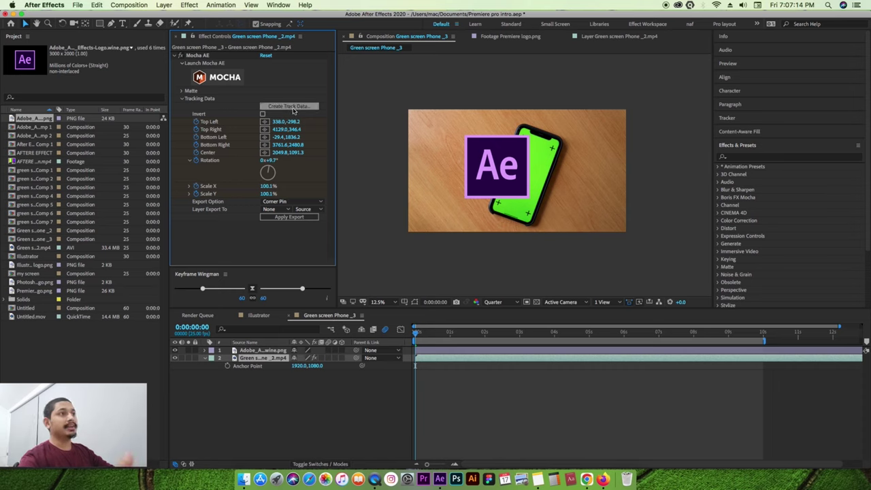
click(294, 110)
click(412, 200)
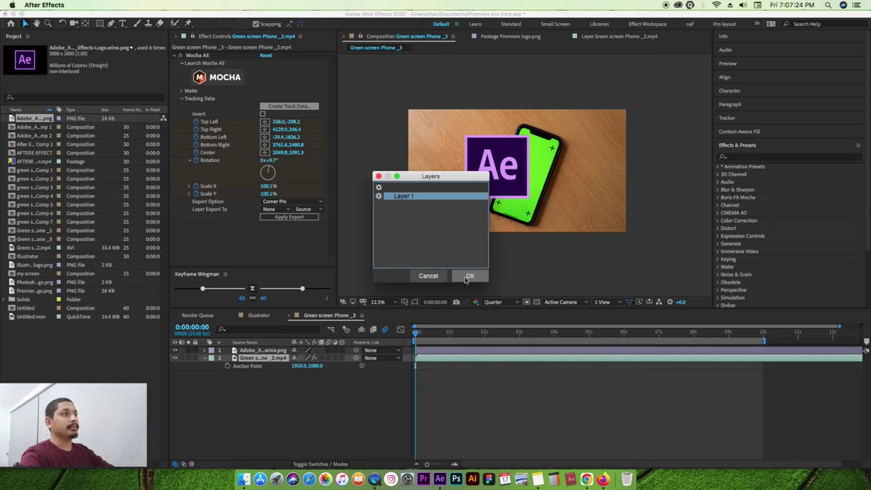
click(469, 277)
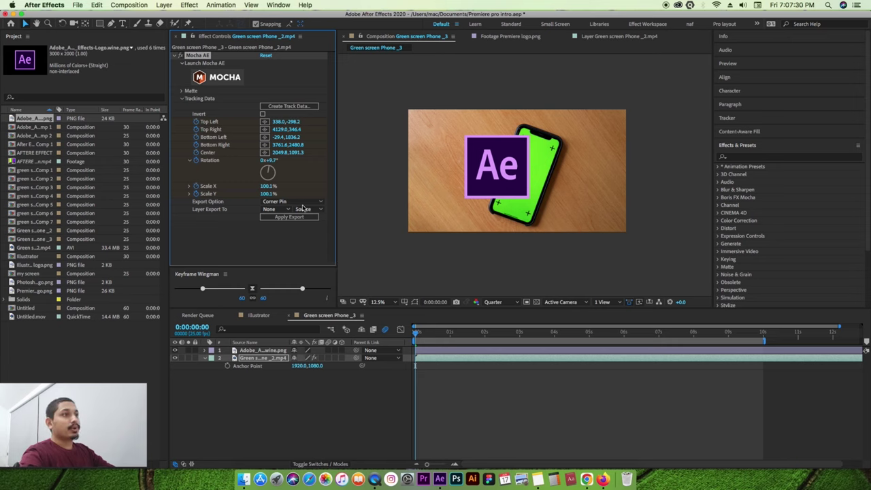
- Export Corner Pin (Support Motion Blur) from Source to layer 1. Adobe_After_Effects-Logo.wine.png and apply
click(312, 203)
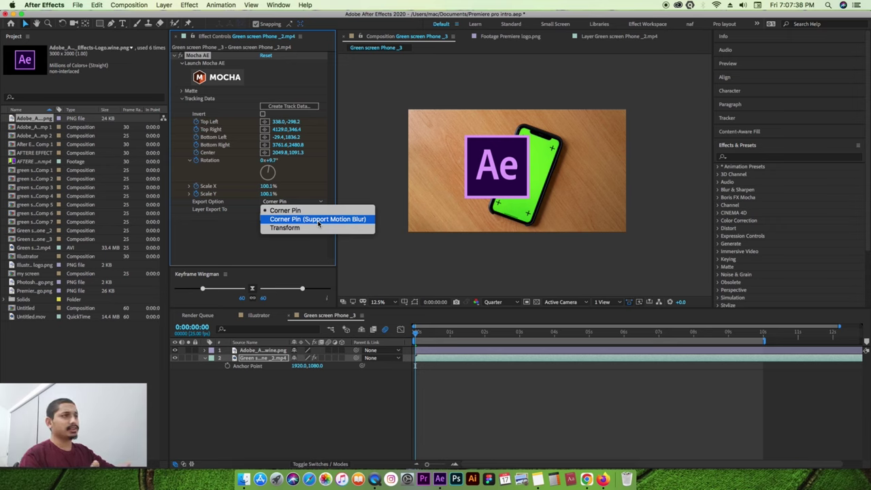
click(318, 221)
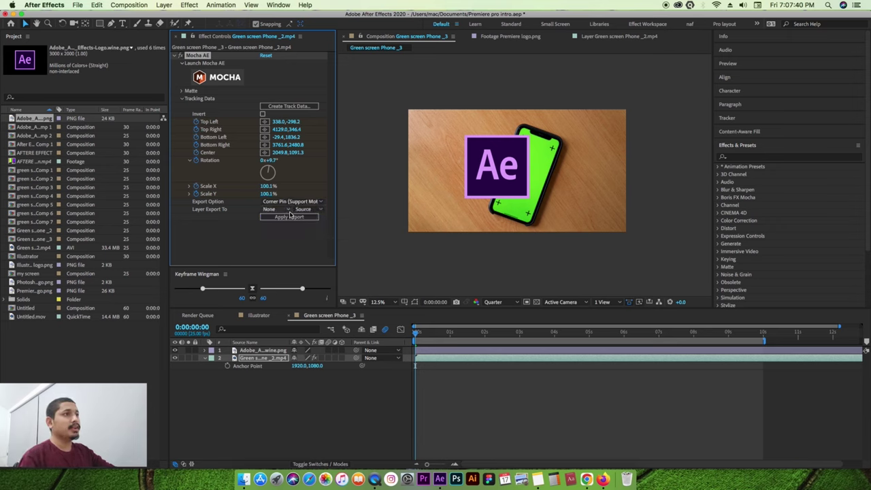
click(310, 213)
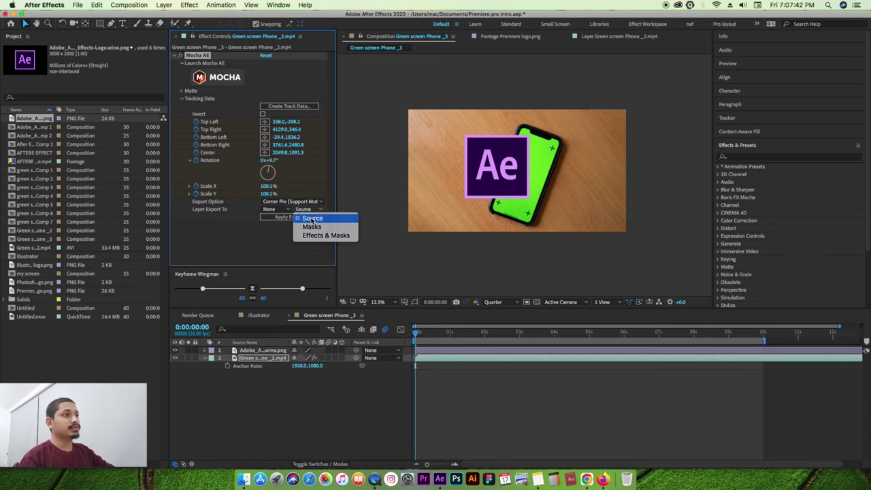
click(312, 217)
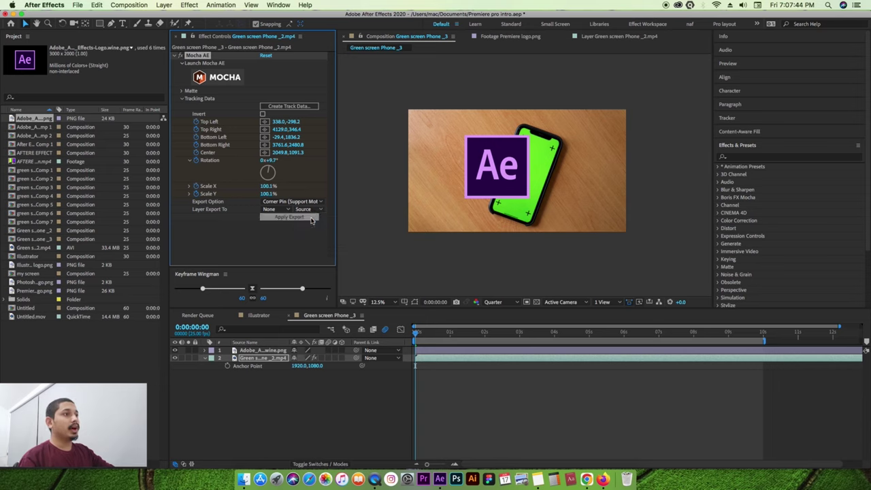
click(312, 210)
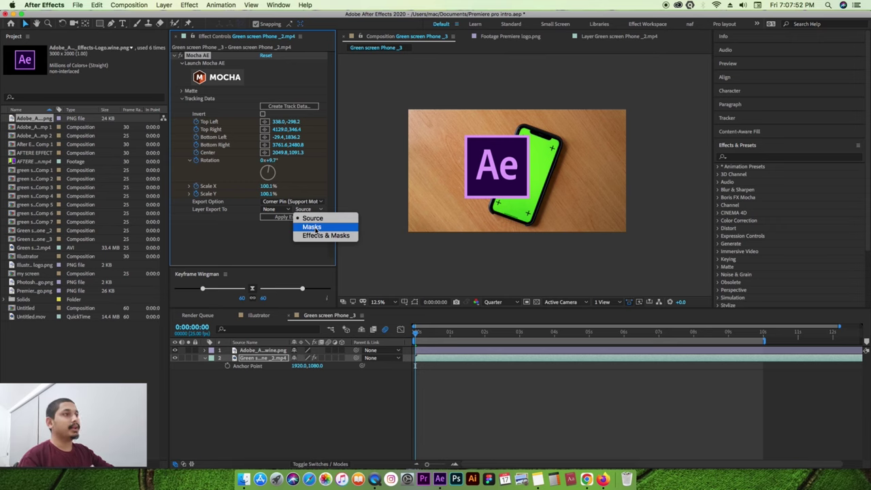
click(307, 218)
click(289, 211)
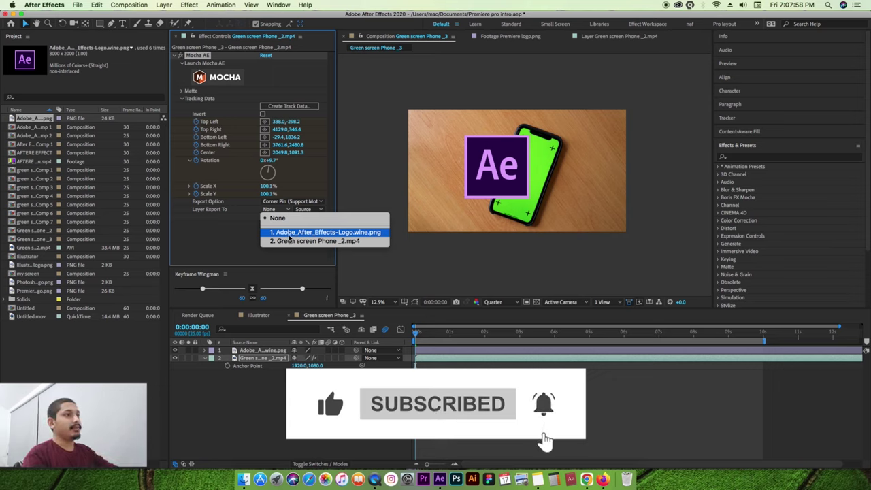
click(353, 232)
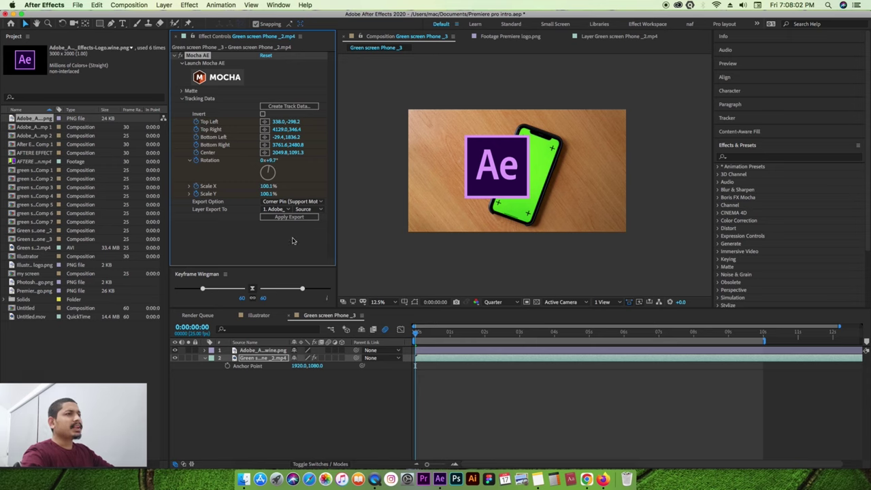
click(311, 219)
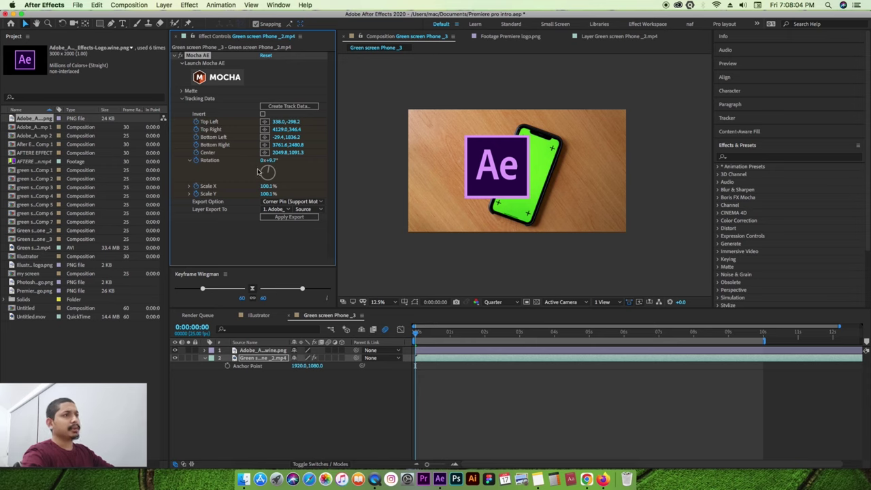
click(300, 217)
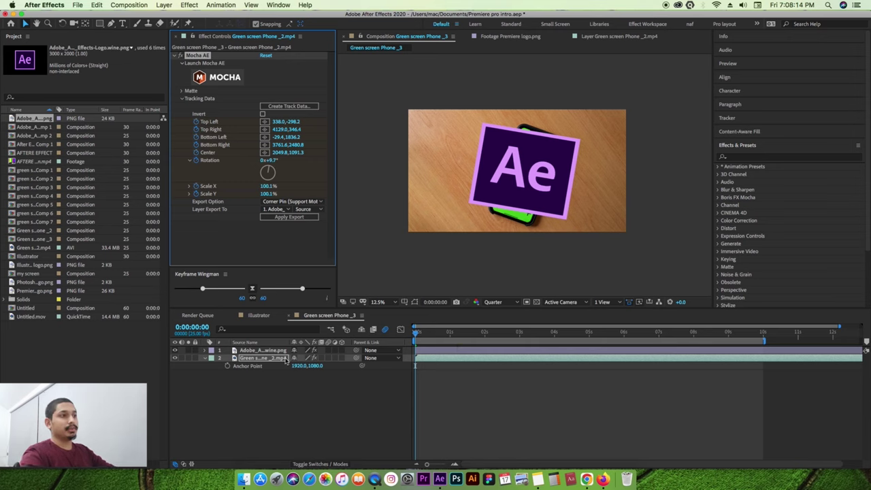
- Show keyframed properties of the logo layer and phone clip with U, enlarging the timeline
click(264, 350)
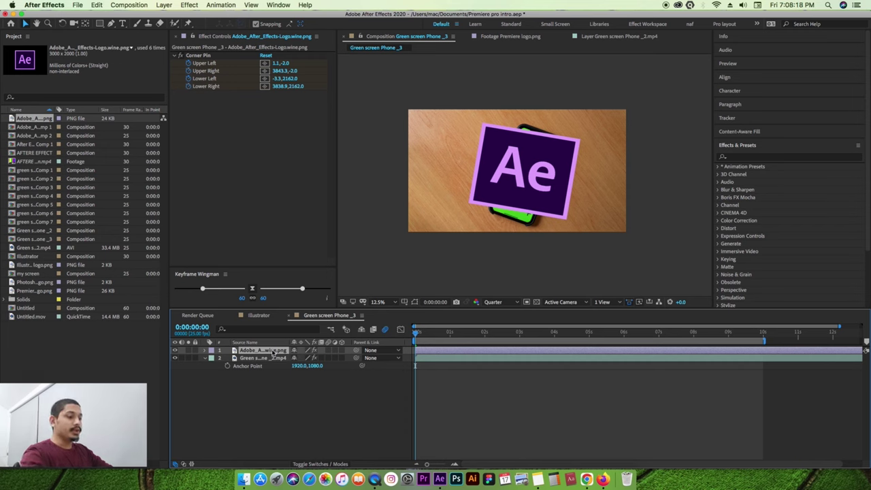
key(u)
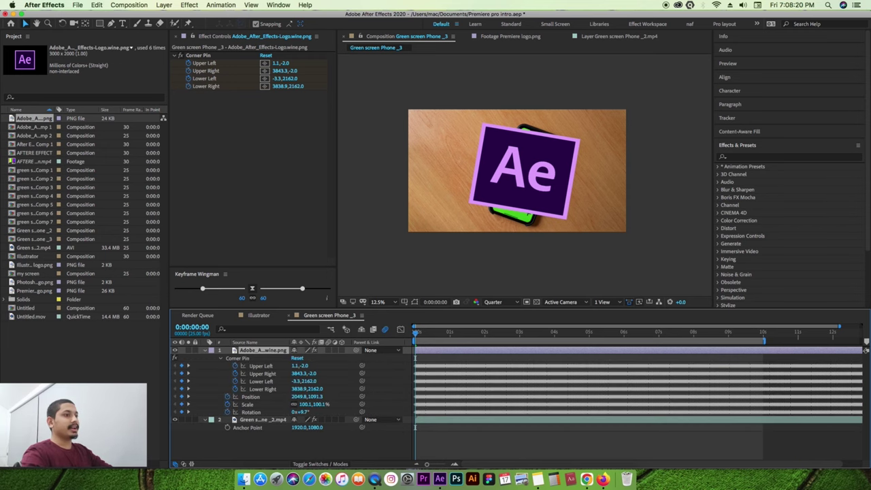
click(263, 420)
drag(470, 306, 470, 260)
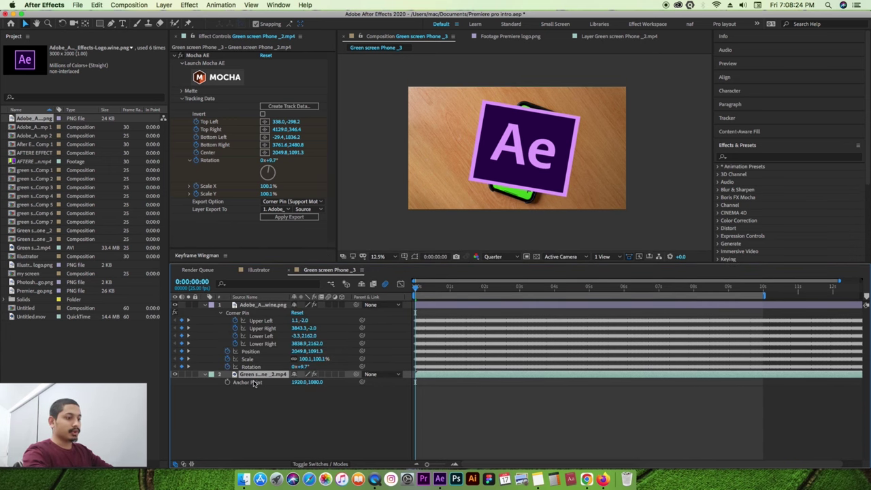
key(u)
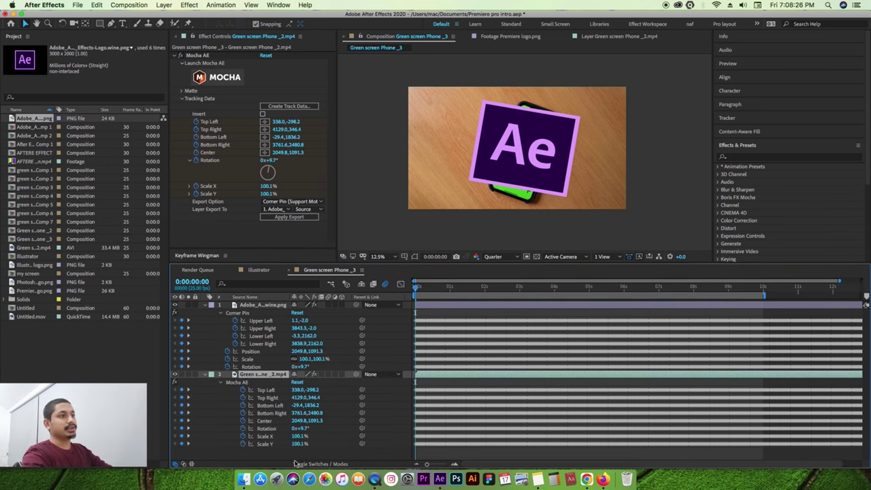